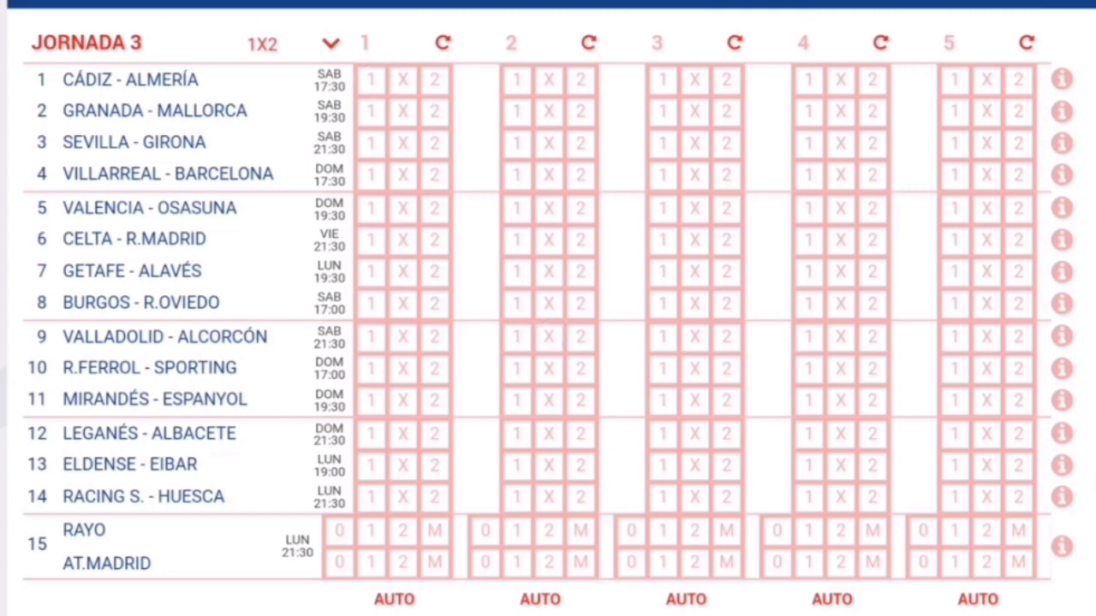
- Mark matches 1 to 4 of Jornada 3 as 1, 1, 1, 2 in column 1 and 2, 1, 1, 2 in column 2
click(371, 80)
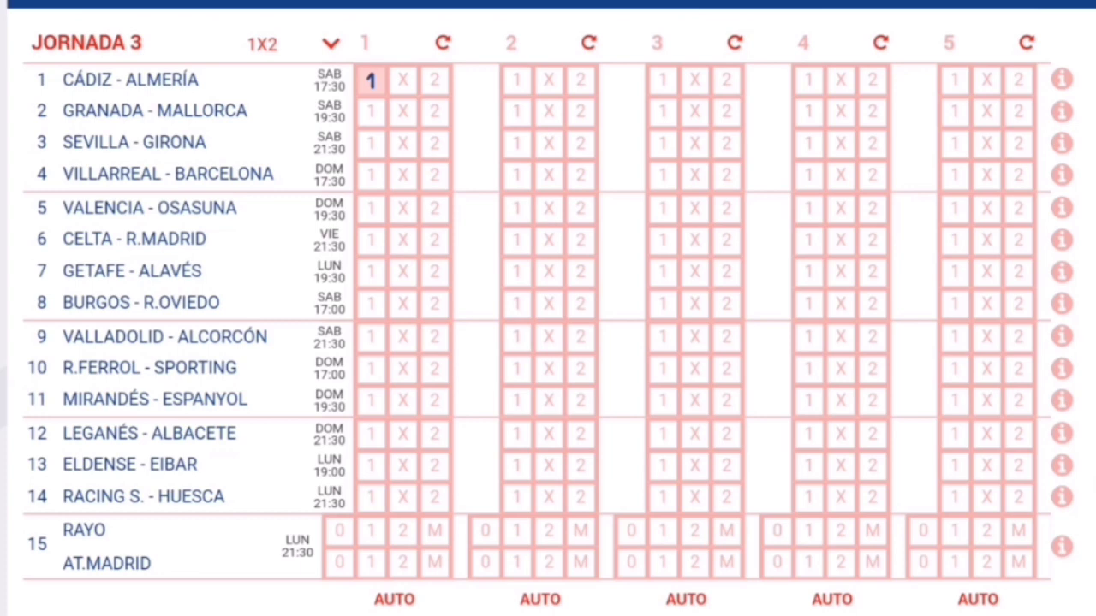
click(579, 80)
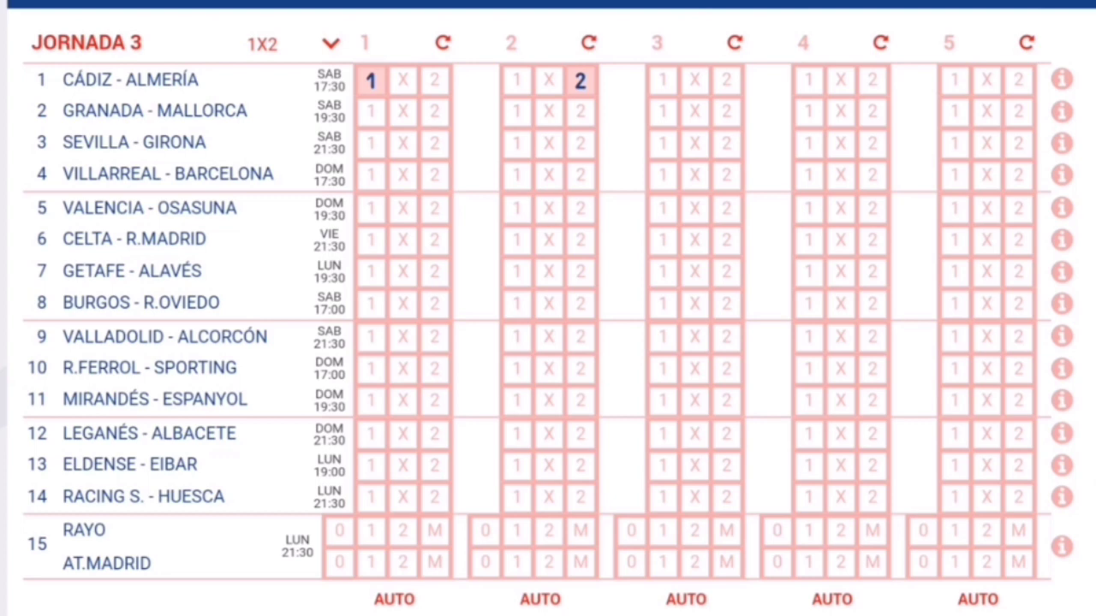
click(370, 112)
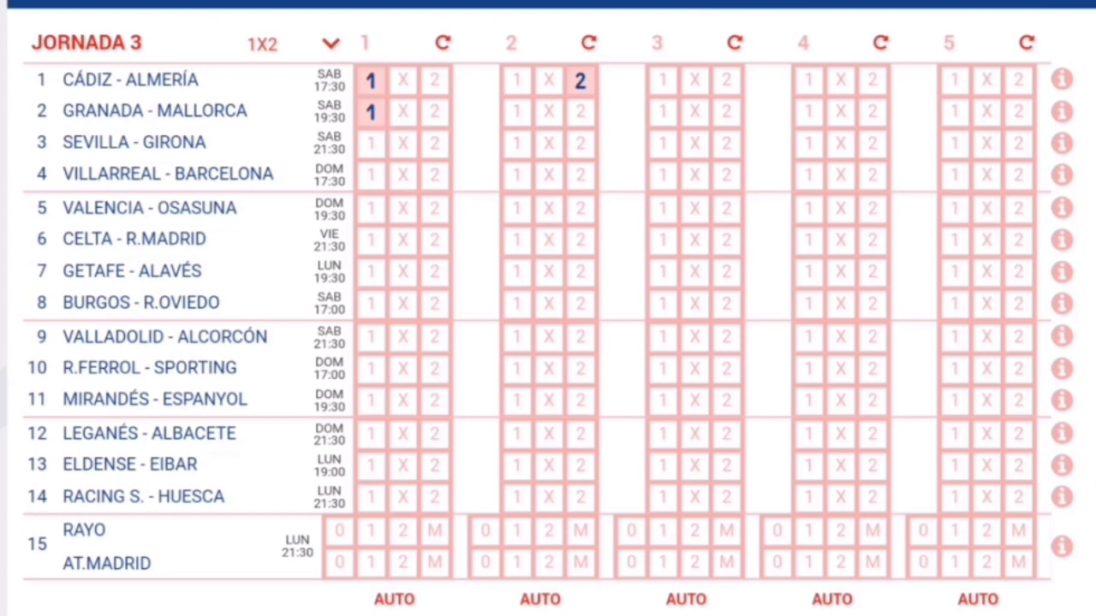
click(516, 112)
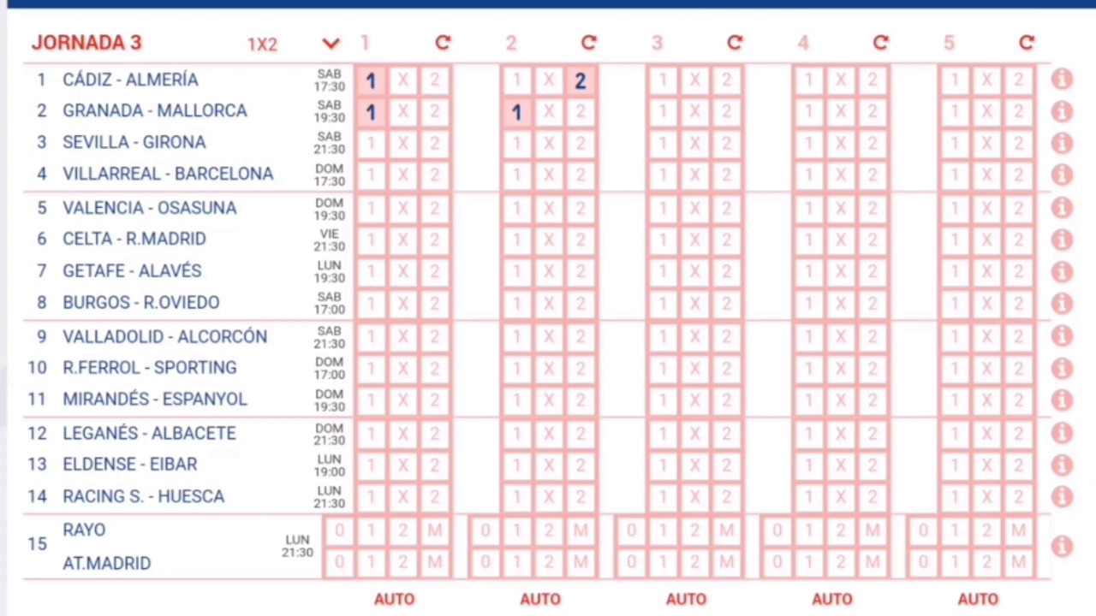
click(371, 143)
click(516, 144)
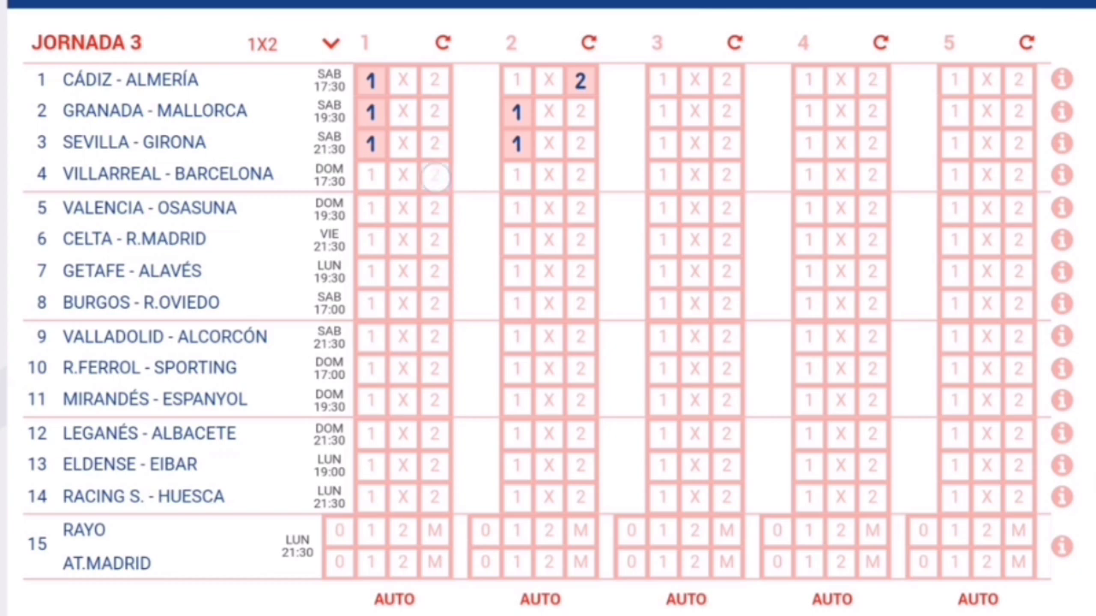
click(434, 176)
click(580, 175)
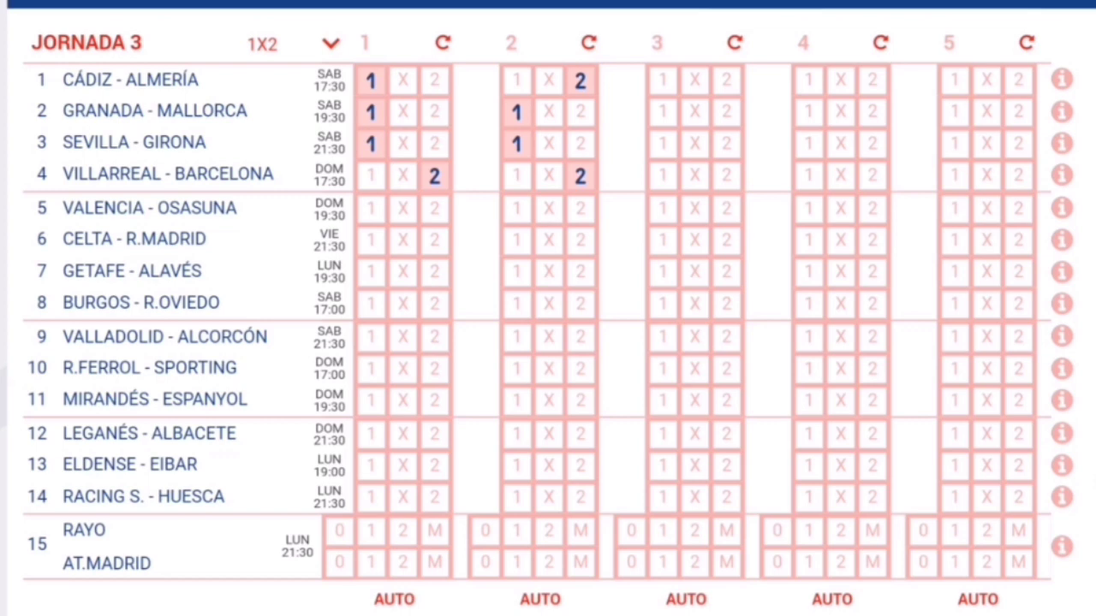
- Mark matches 5 to 8 as 1, 2, 2, 2 in column 1 and X, 2, 1, 2 in column 2
click(371, 209)
click(548, 209)
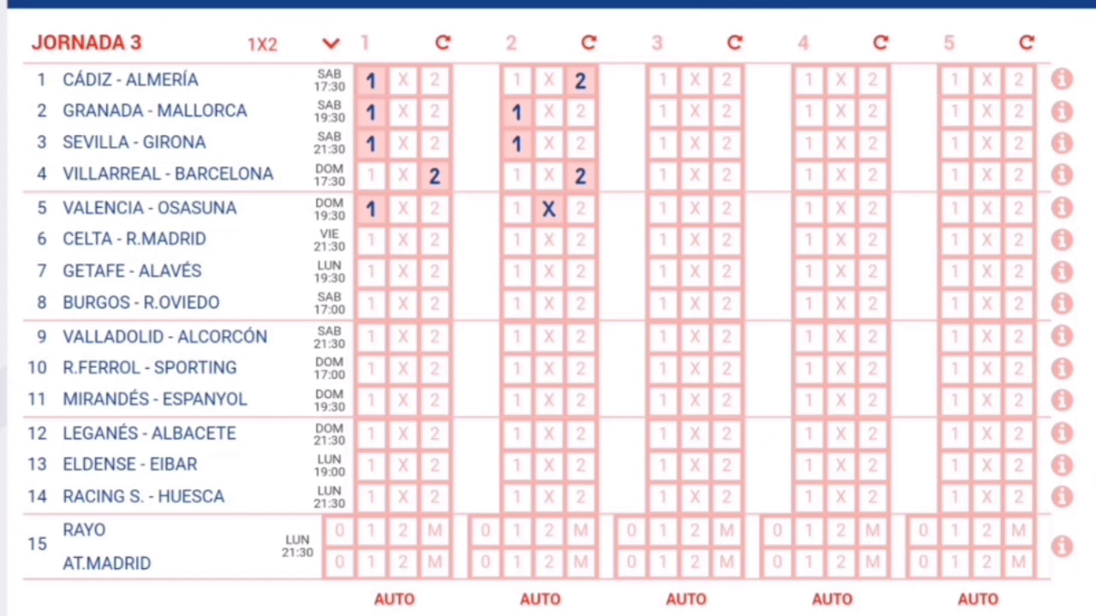
click(435, 240)
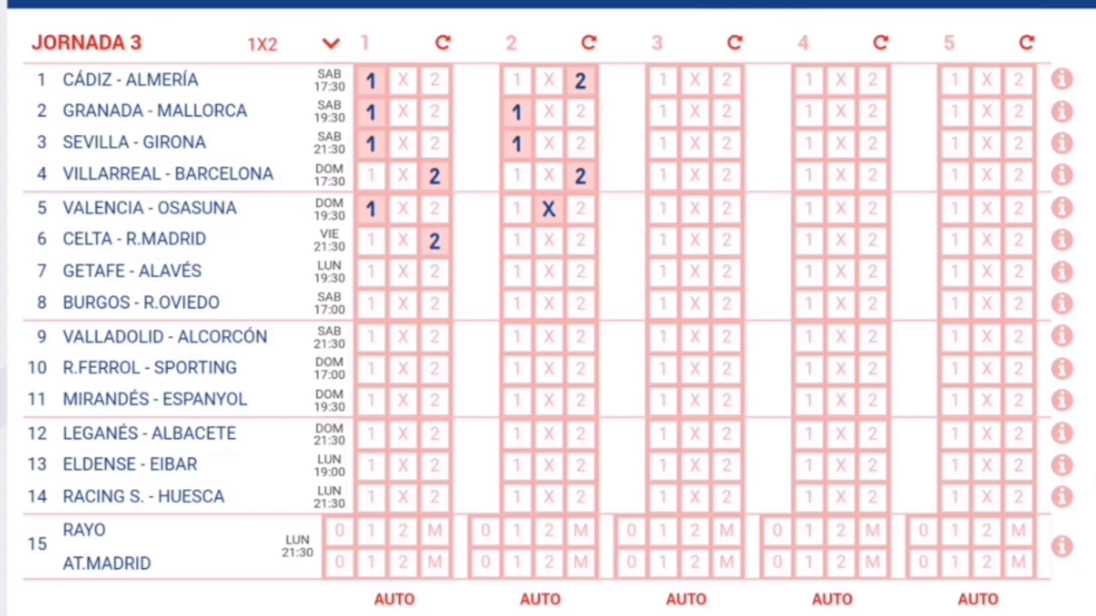
click(581, 241)
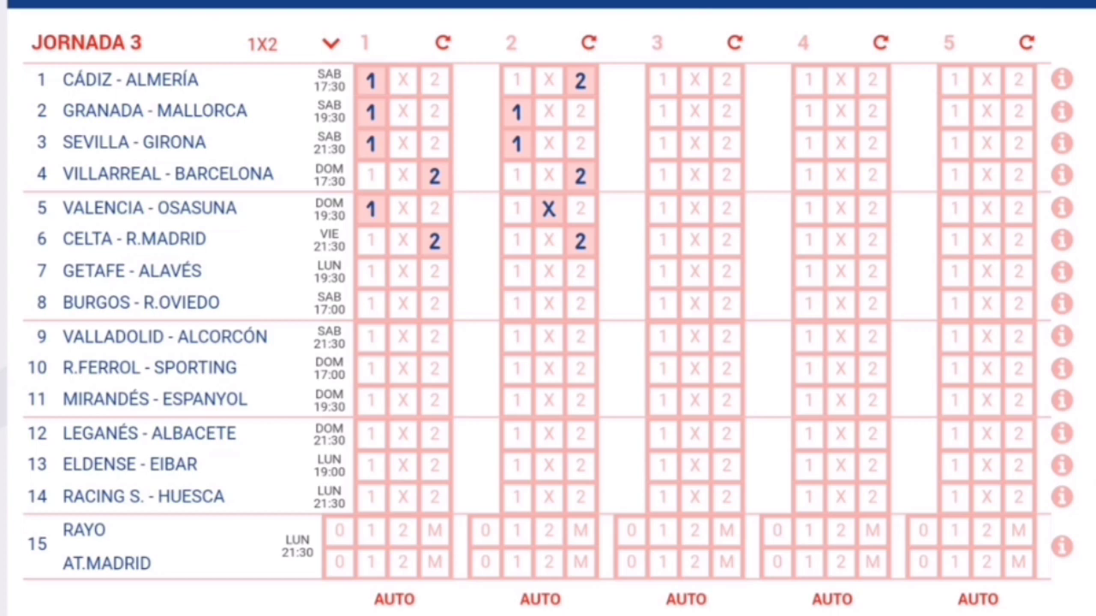
click(434, 271)
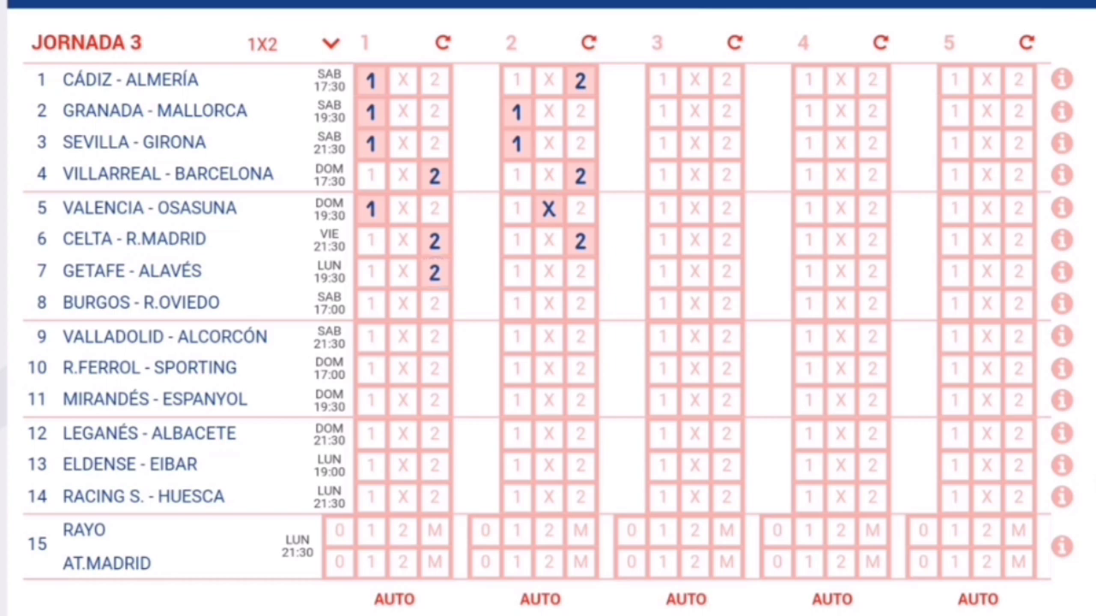
click(516, 273)
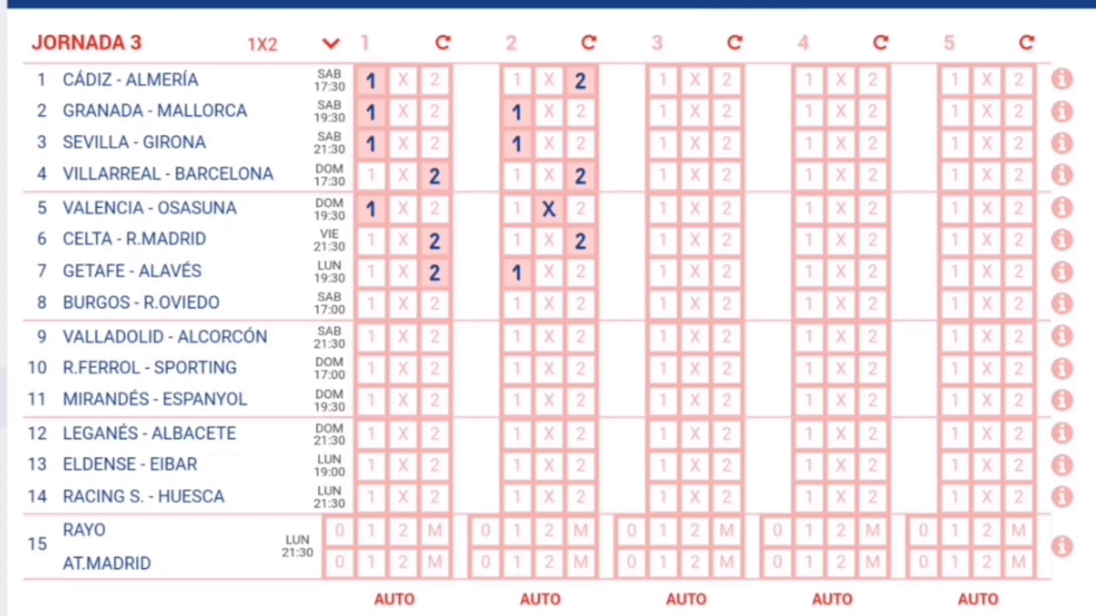
click(435, 304)
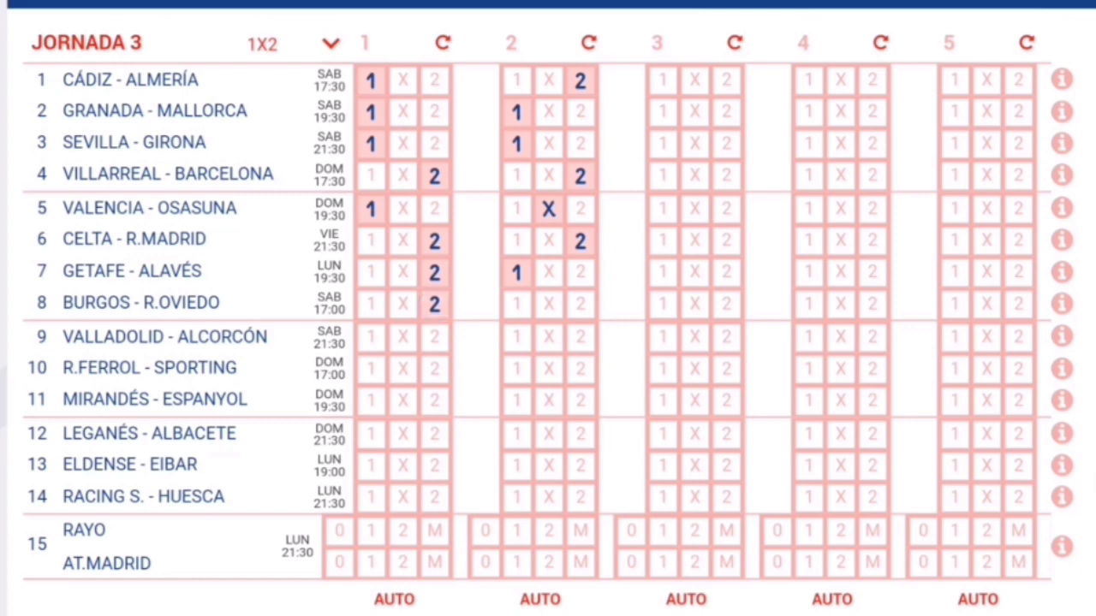
click(580, 304)
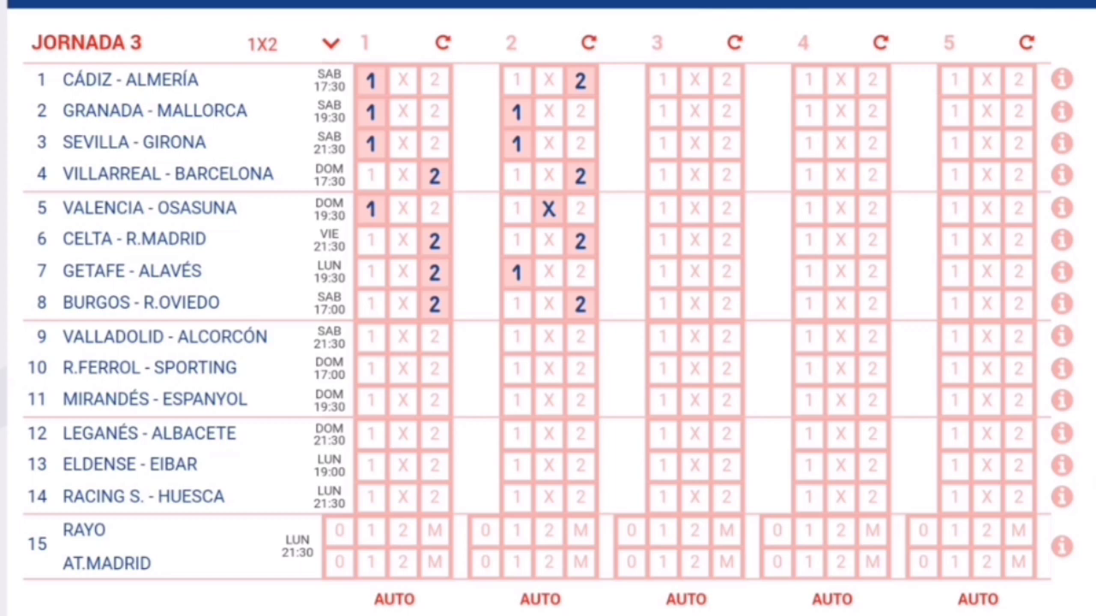
- Mark matches 9 to 11 as 1, 2, 2 in column 1 and X, 2, 2 in column 2
click(371, 338)
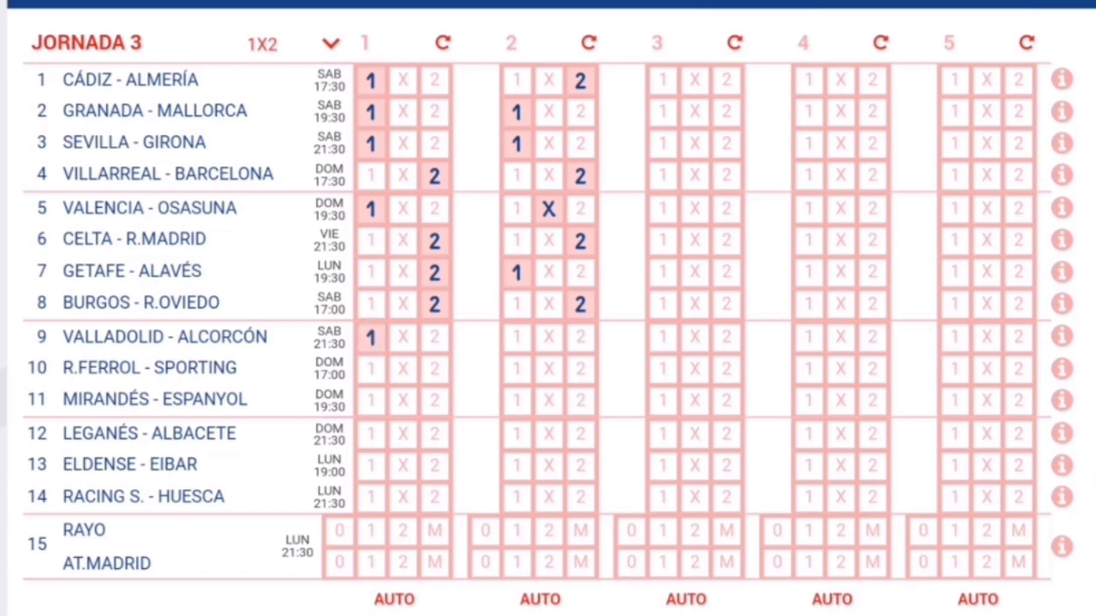
click(549, 337)
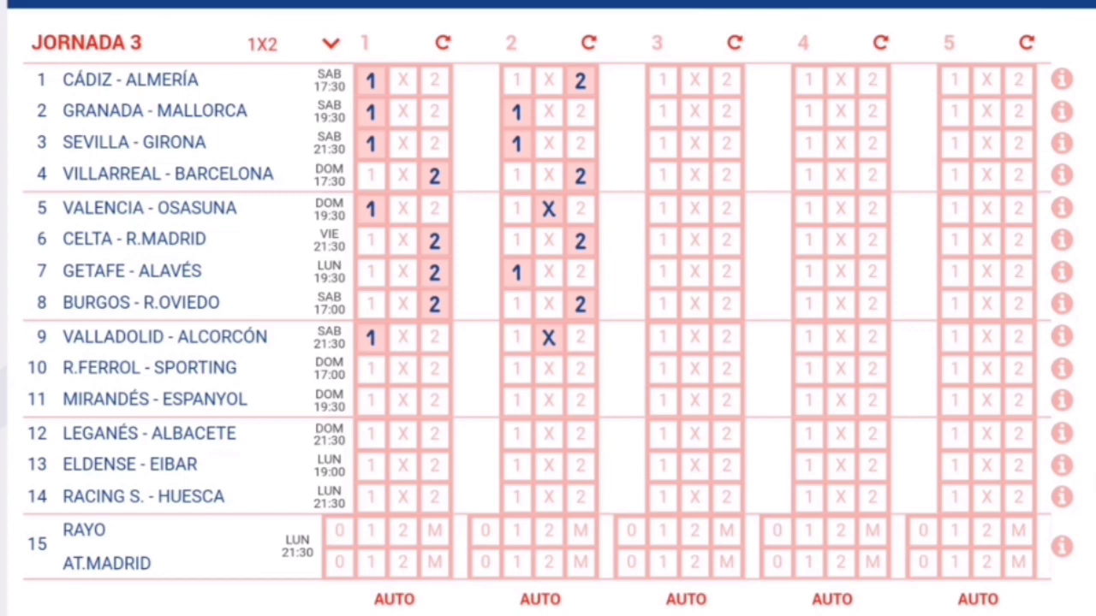
click(434, 368)
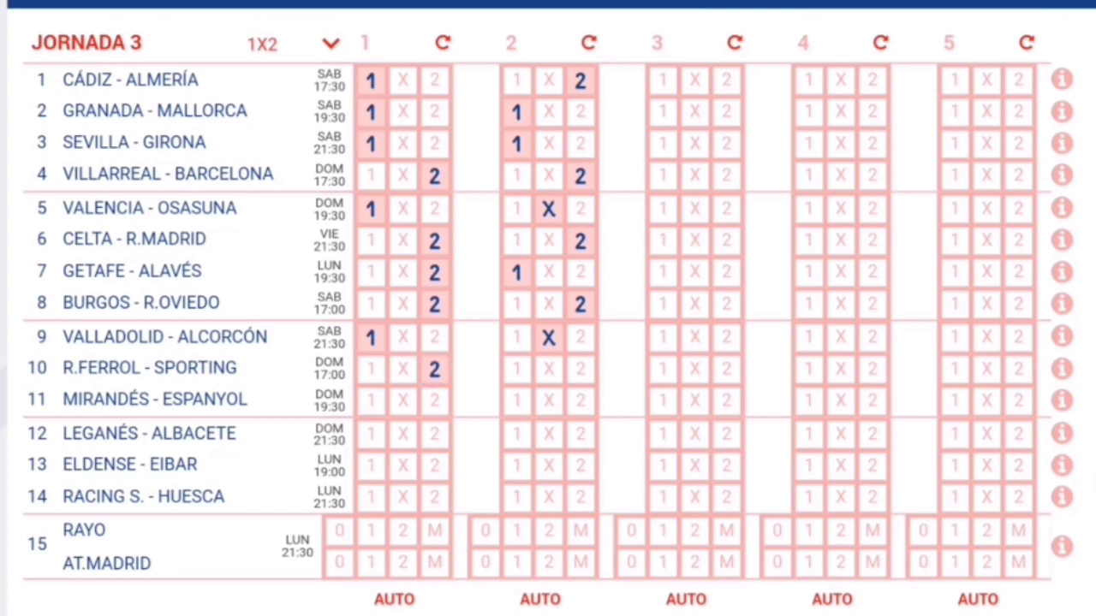
click(580, 368)
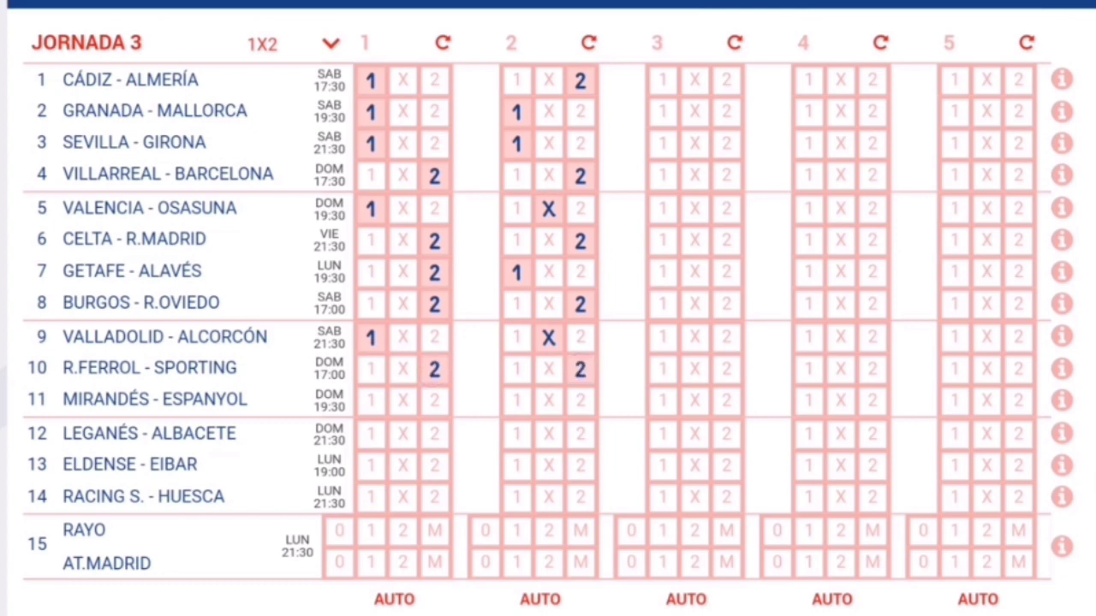
click(434, 400)
click(580, 400)
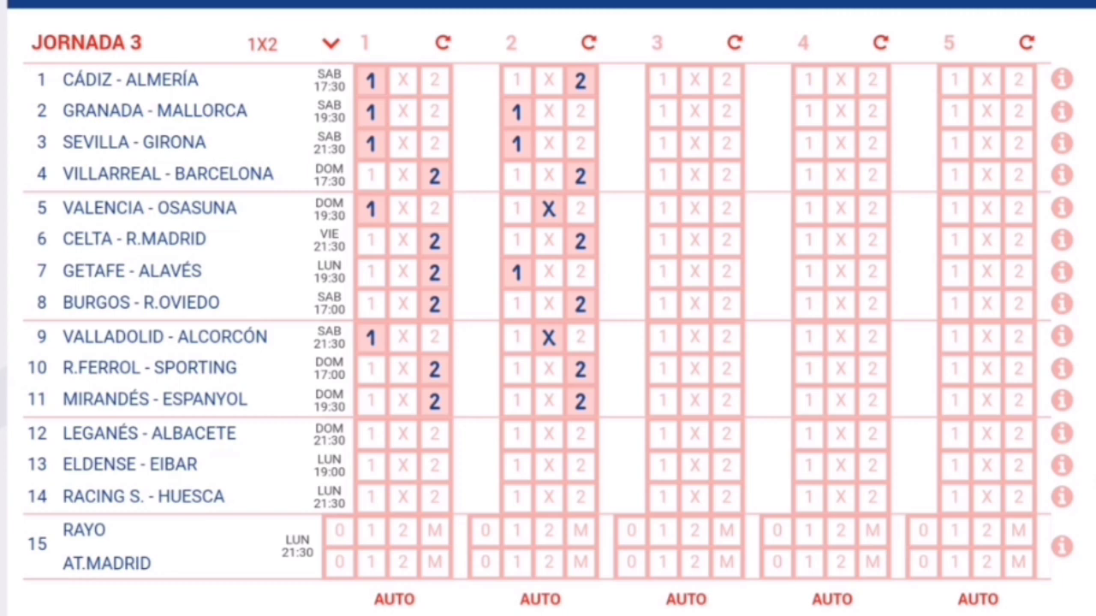
- Mark matches 12 to 14 as 2, 2, X in column 1 and X, 2, 2 in column 2
click(434, 434)
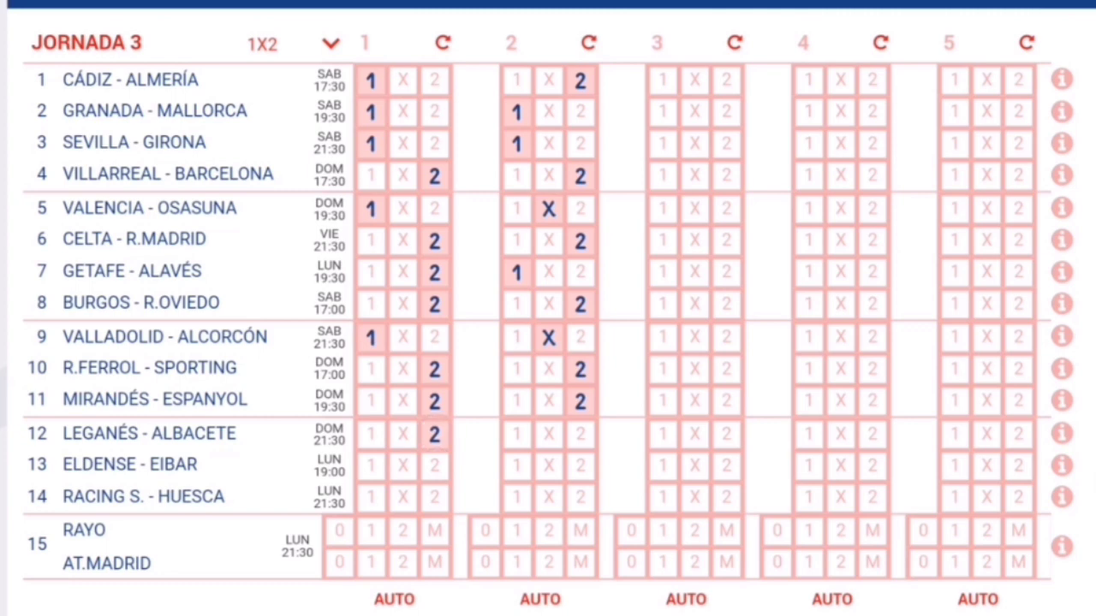
click(549, 434)
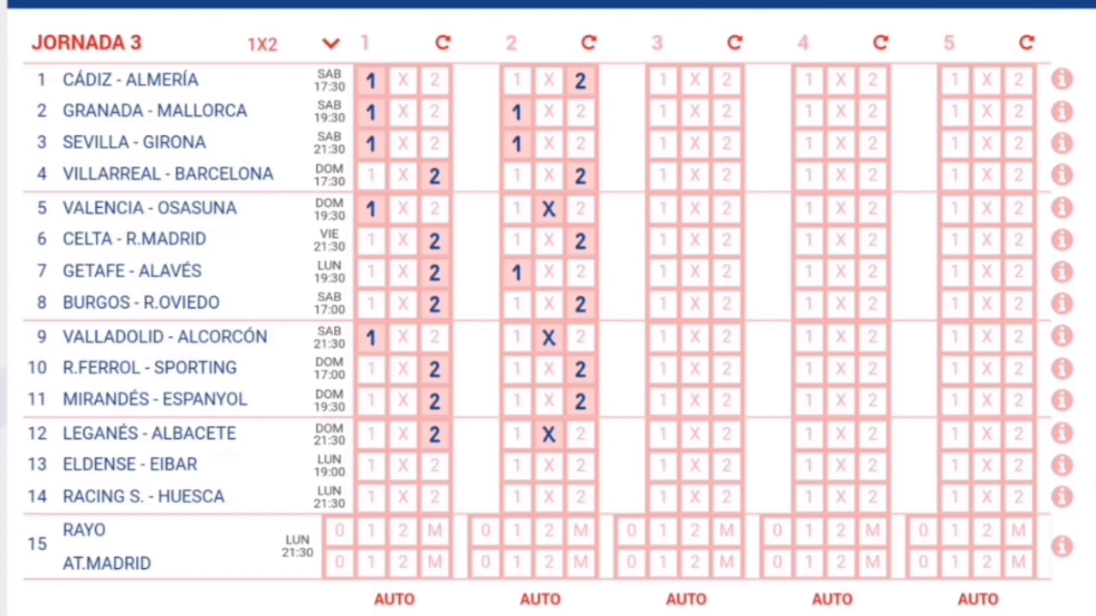
click(434, 465)
click(580, 465)
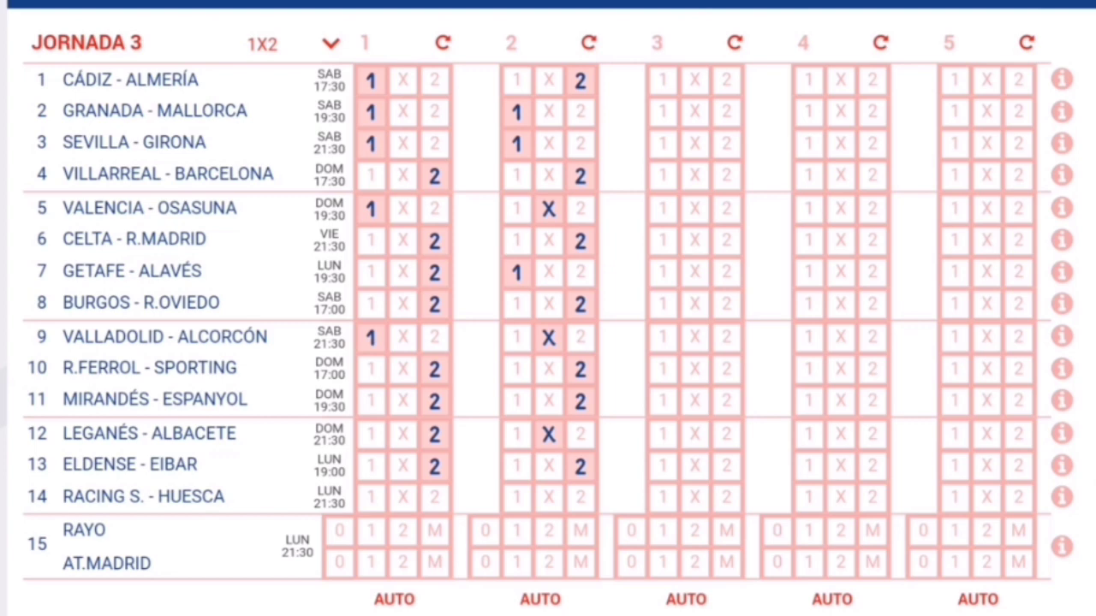
click(402, 497)
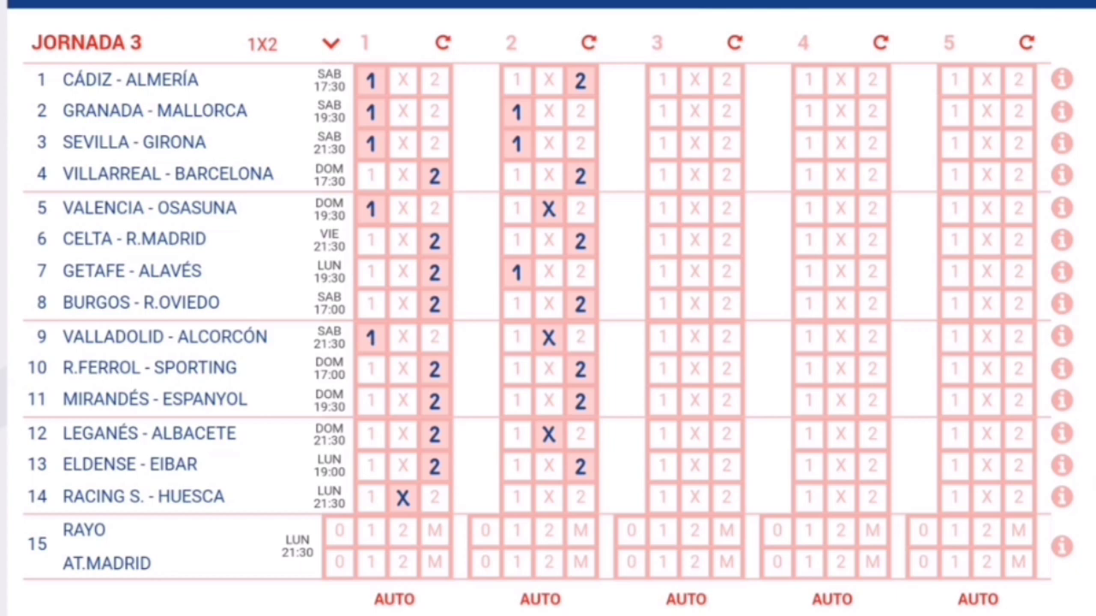
click(581, 497)
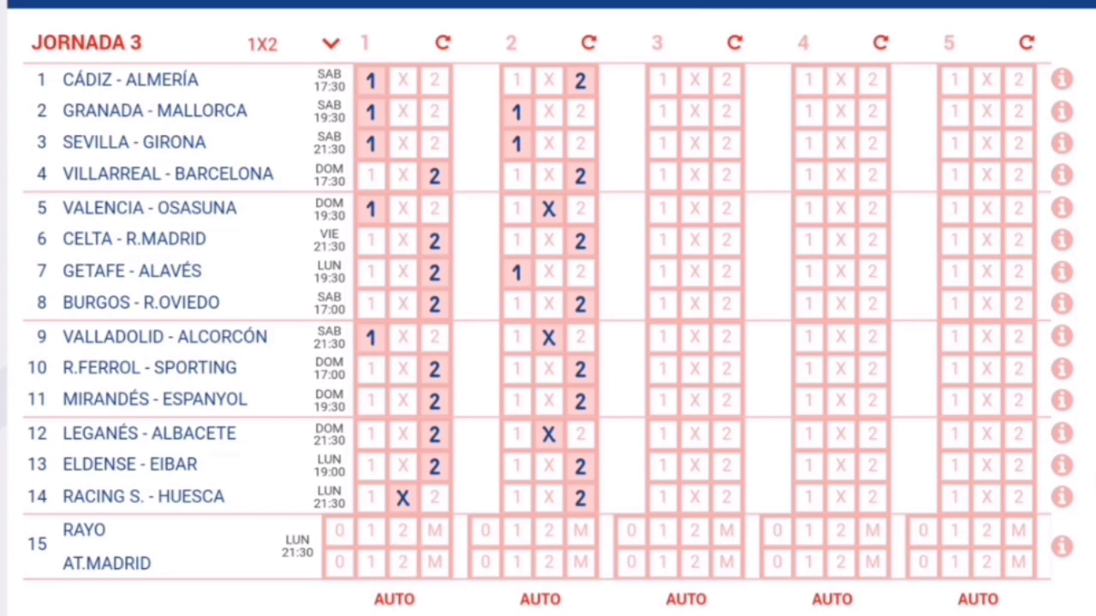
- Set the match 15 goals to Rayo 1, At.Madrid 2 in column 1 and Rayo 1, At.Madrid M in column 2
click(402, 562)
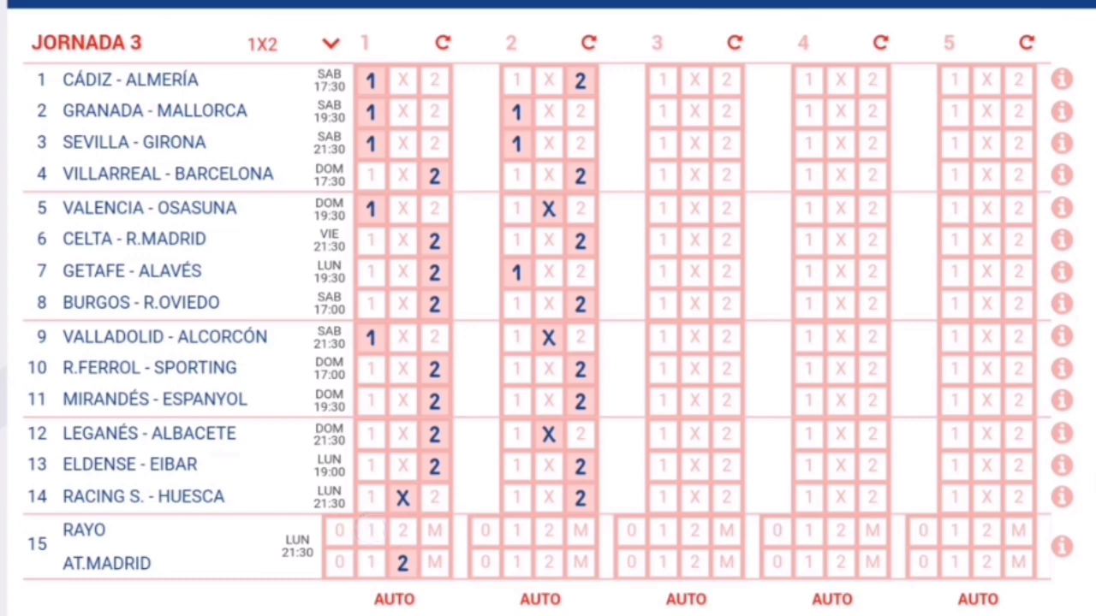
click(371, 531)
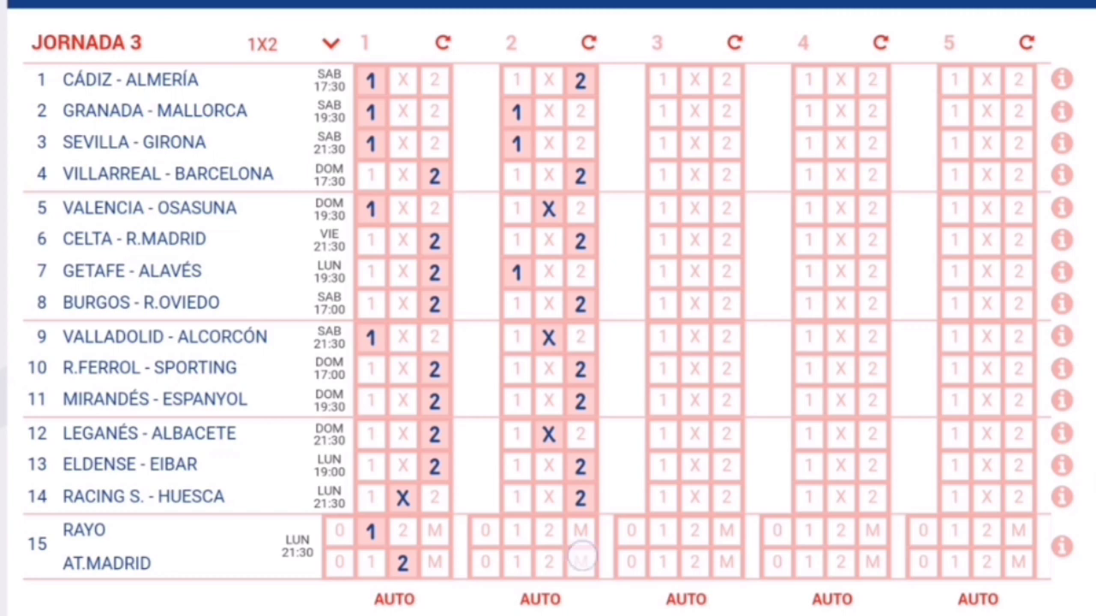
click(580, 562)
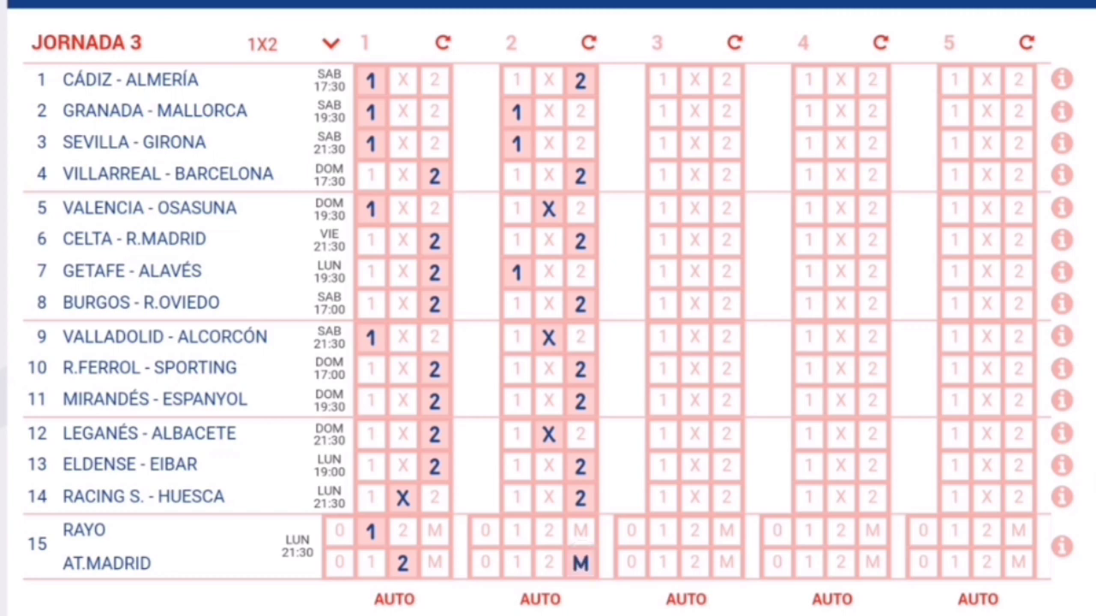
click(517, 530)
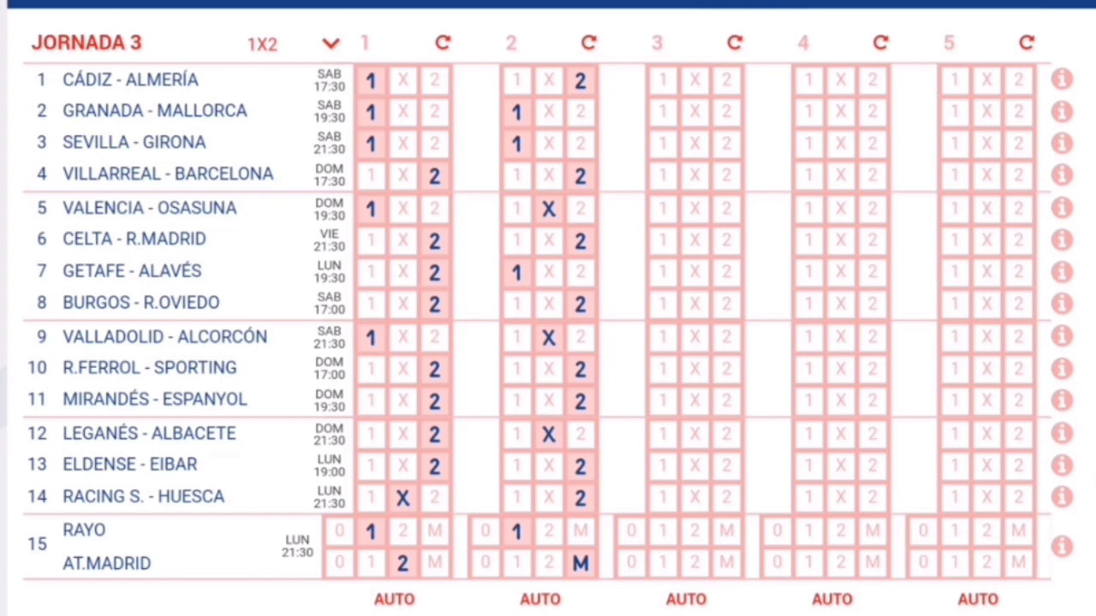
- Send the two-bet Quiniela ticket to be played as a Peña, transferring the balance and accepting the bet confirmation
scroll(548, 342, down, 5)
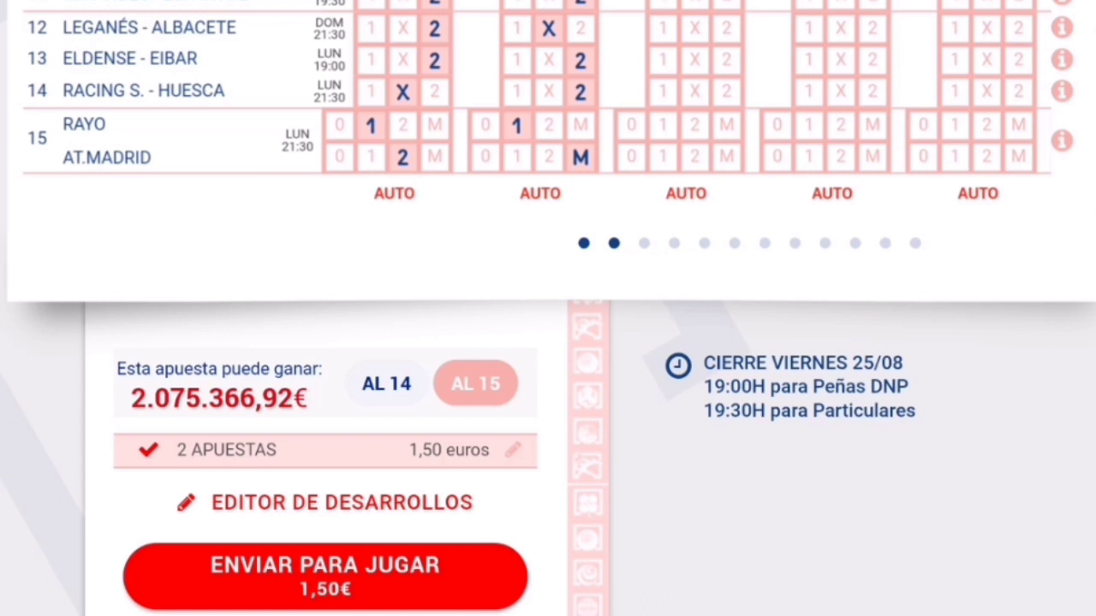
click(432, 584)
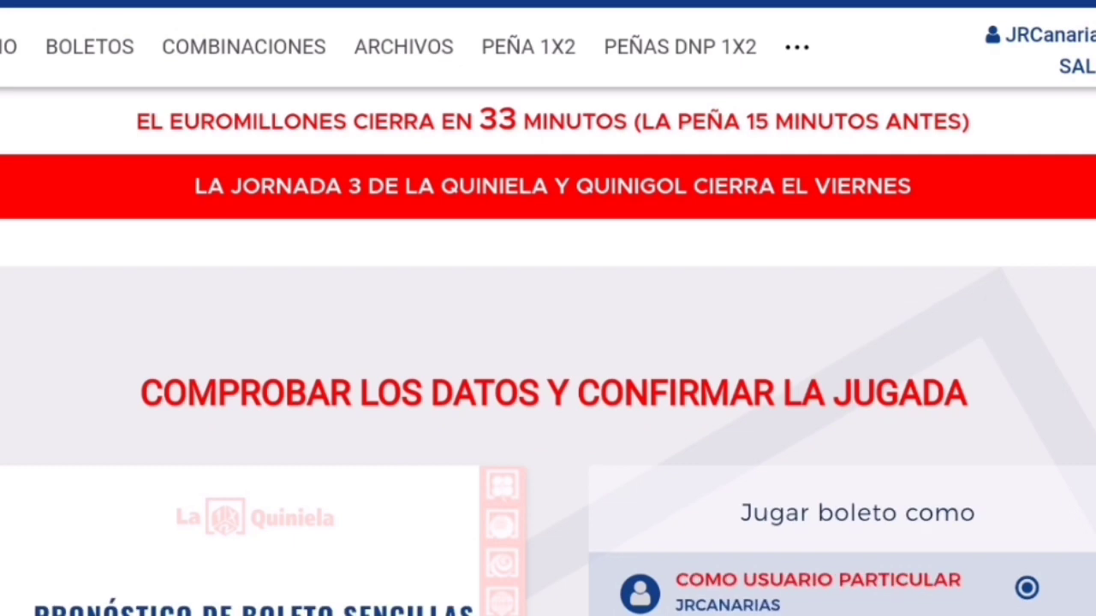
scroll(548, 342, down, 3)
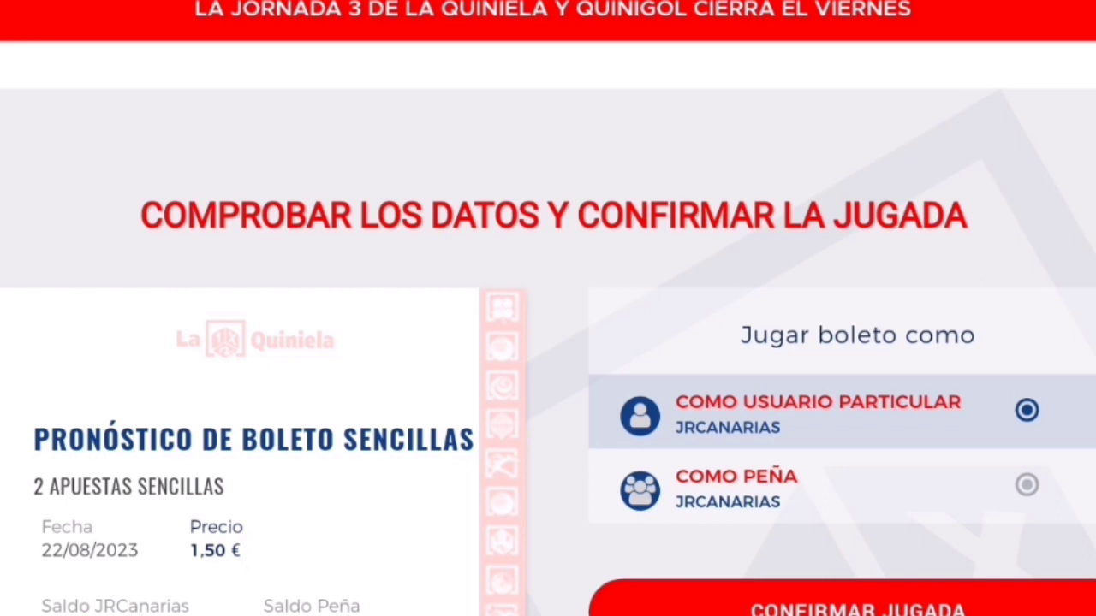
click(976, 489)
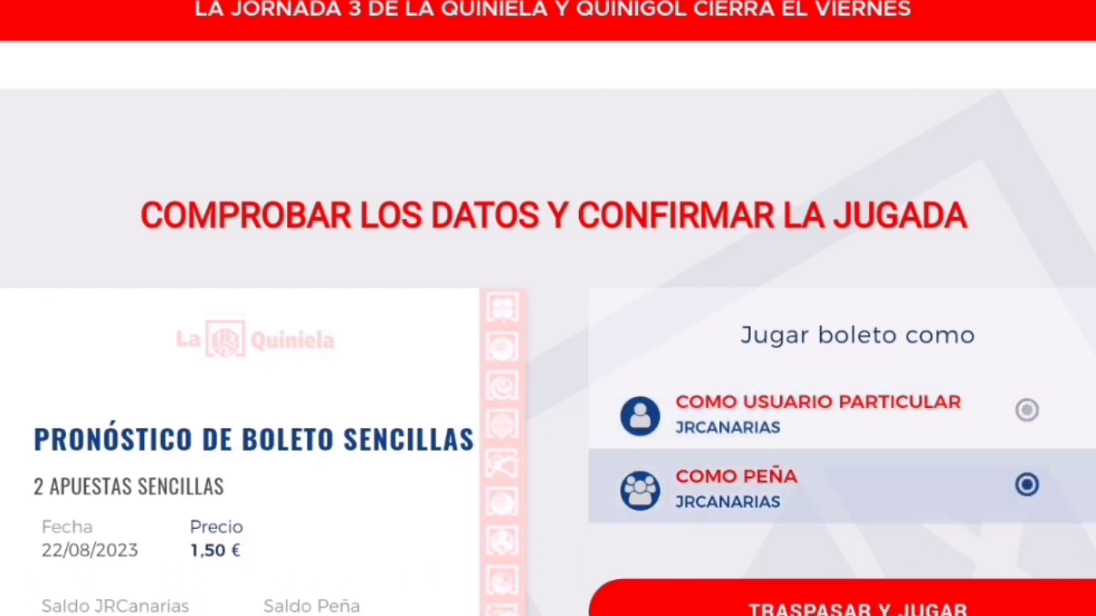
click(887, 606)
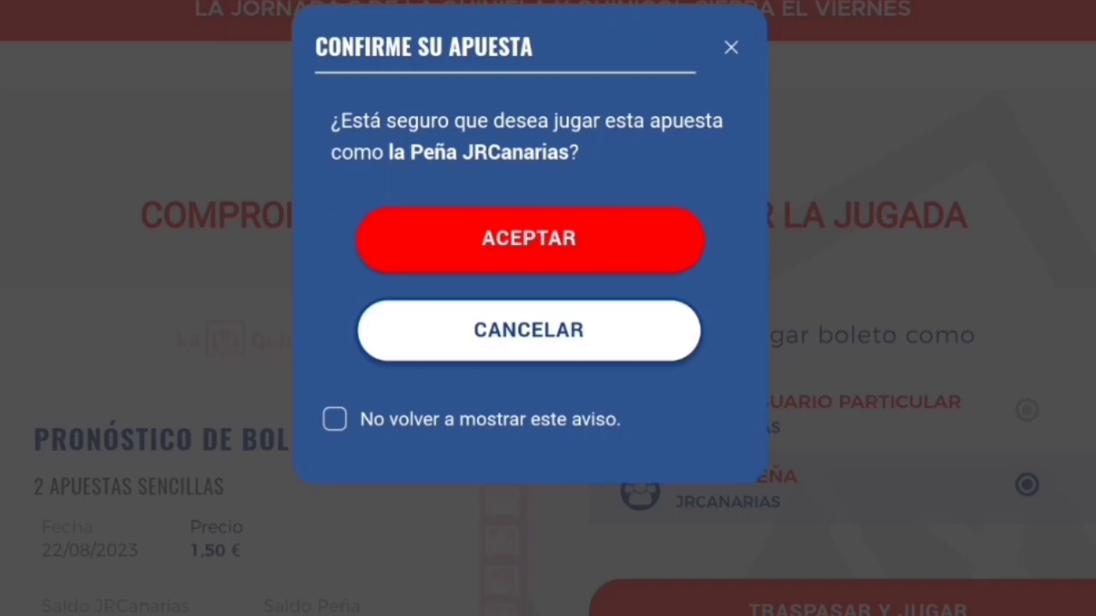
click(539, 249)
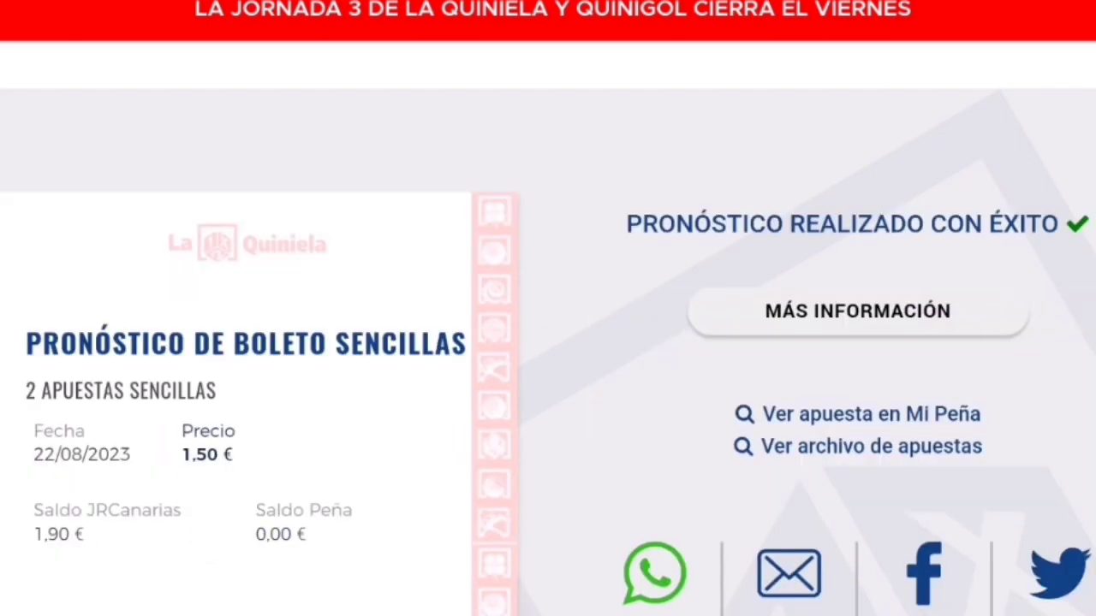
- Return to the Quiniela Sencillas ticket and review the predictions marked in its first two columns
scroll(548, 308, down, 3)
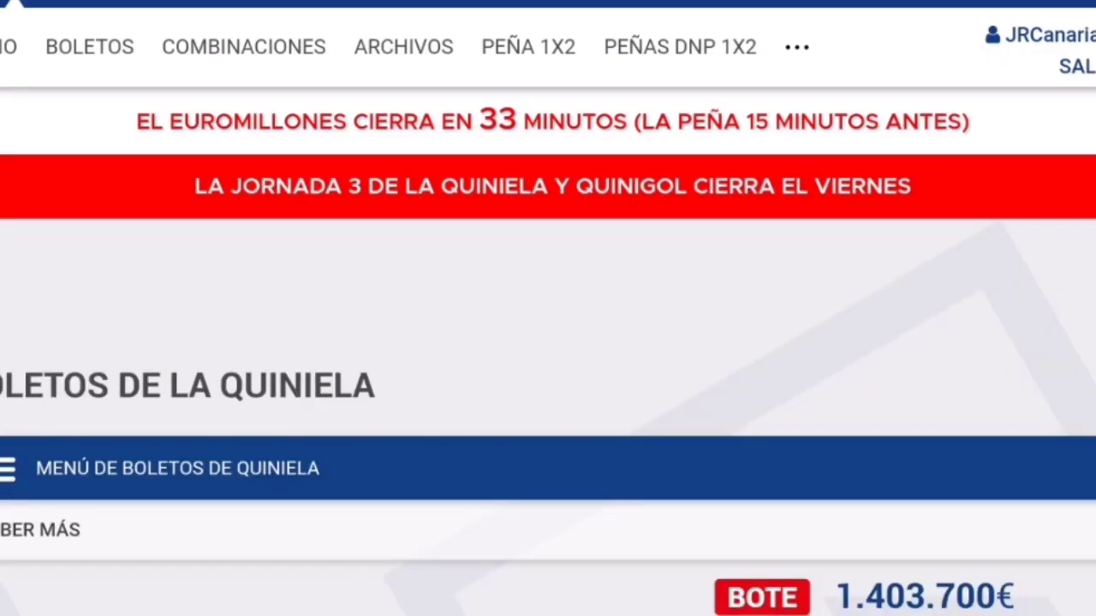
scroll(548, 342, down, 10)
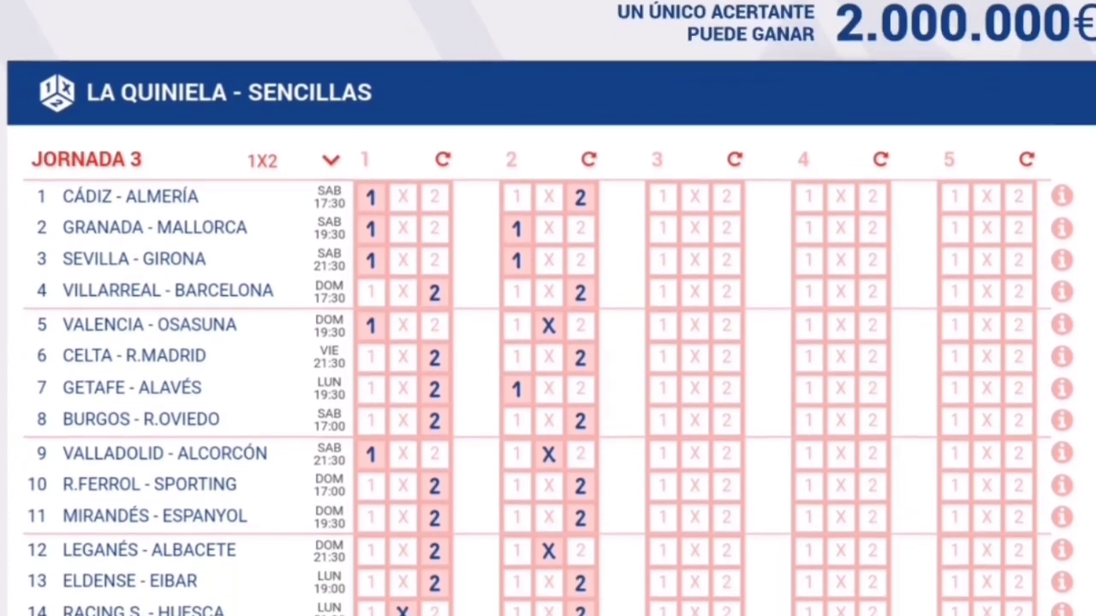
scroll(548, 343, down, 1)
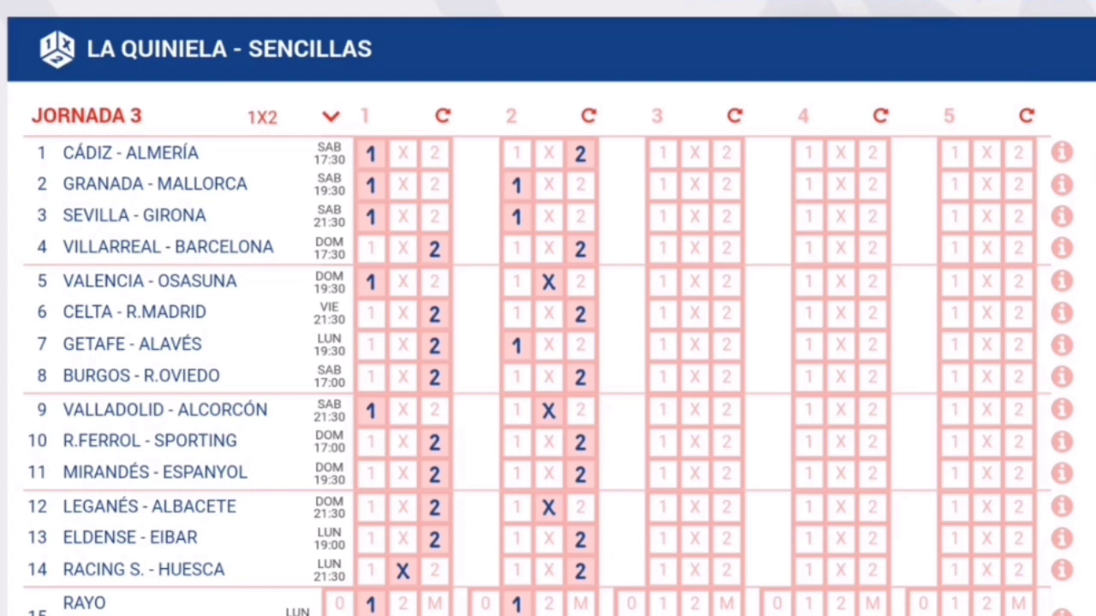
scroll(548, 342, down, 2)
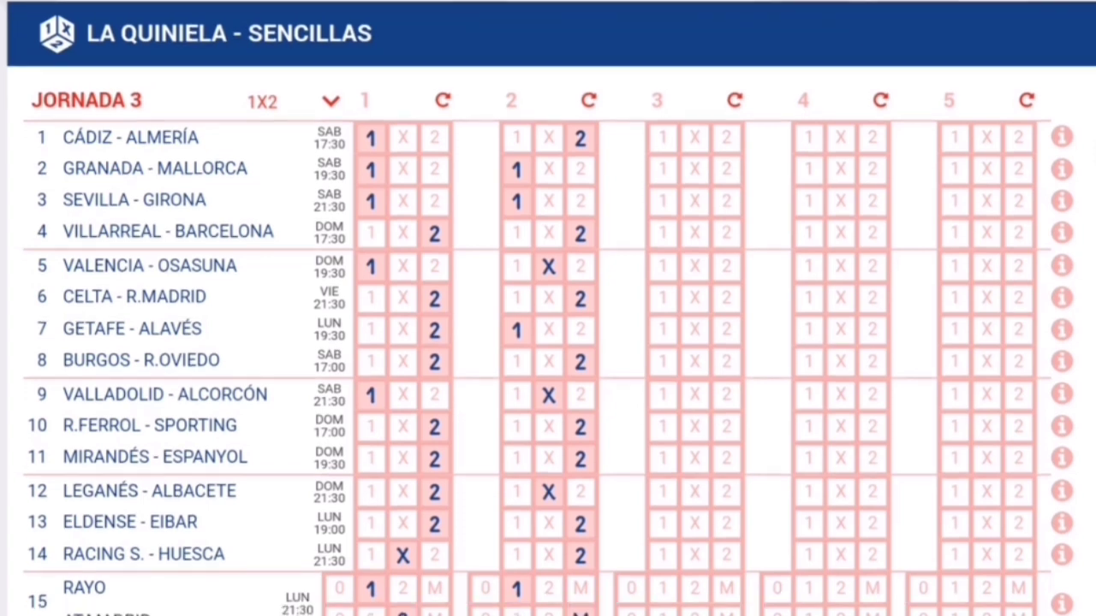